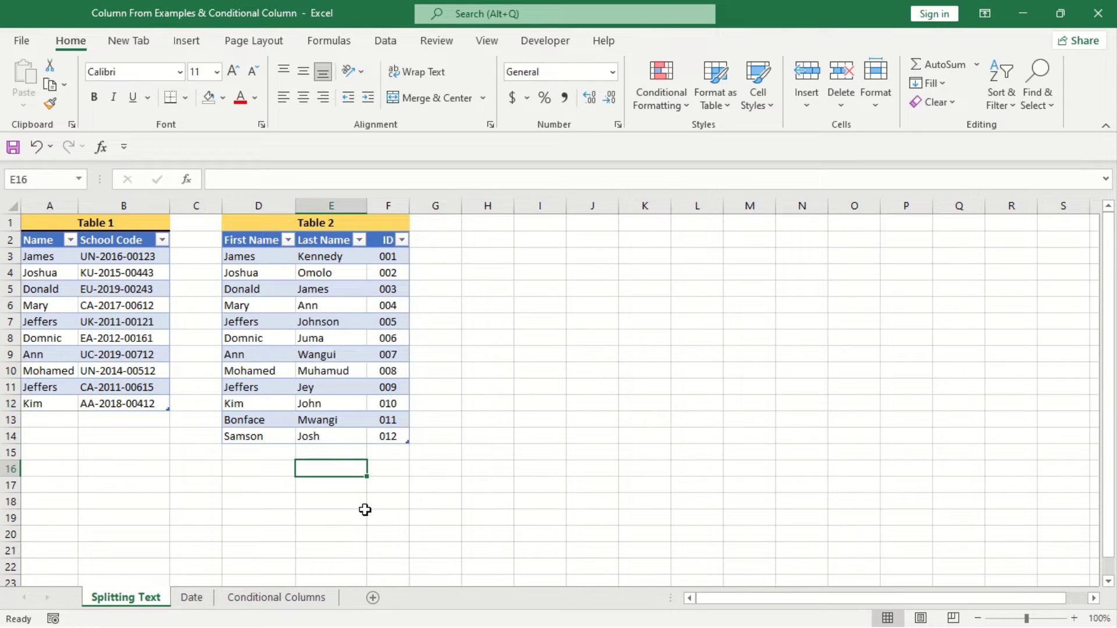
# Step: Switch from the Excel workbook to Power BI Desktop
pyautogui.hotkey('alt', 'Tab')
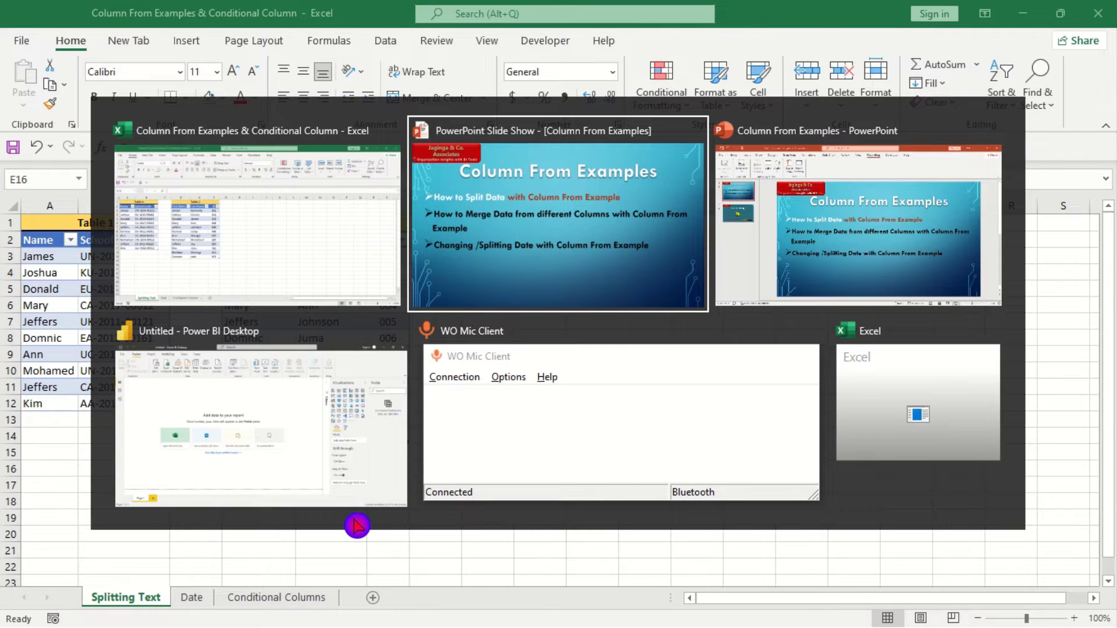
pyautogui.hotkey('alt', 'Tab')
pyautogui.hotkey('alt', 'Tab')
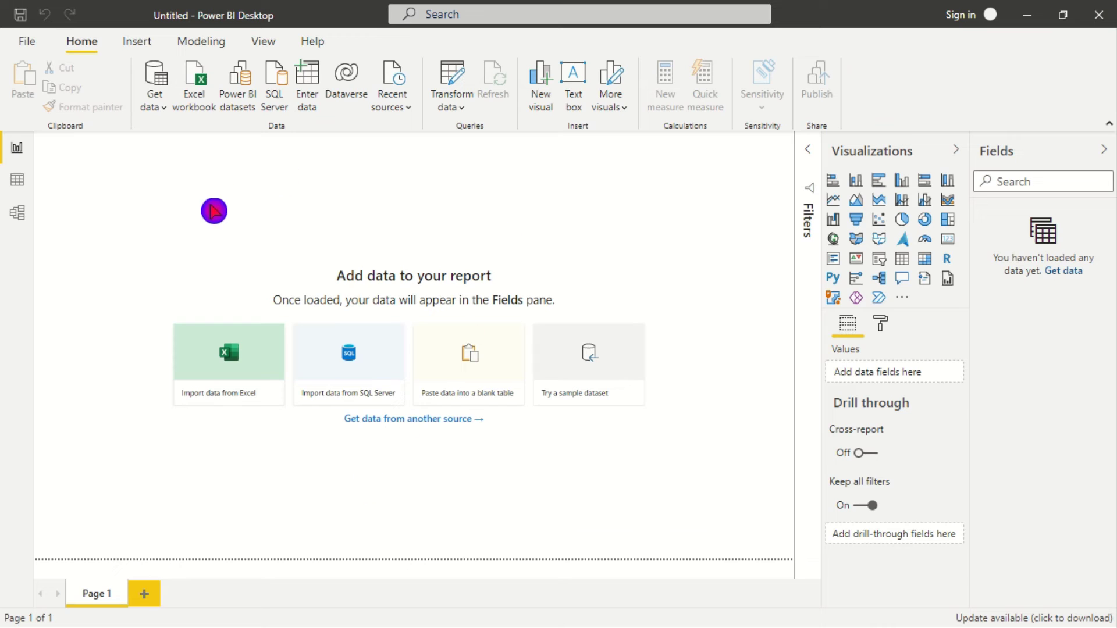
# Step: Import the Excel workbook about Column From Examples & Conditional Column from the BI Basics folder and open Table_1 for transformation
pyautogui.click(156, 103)
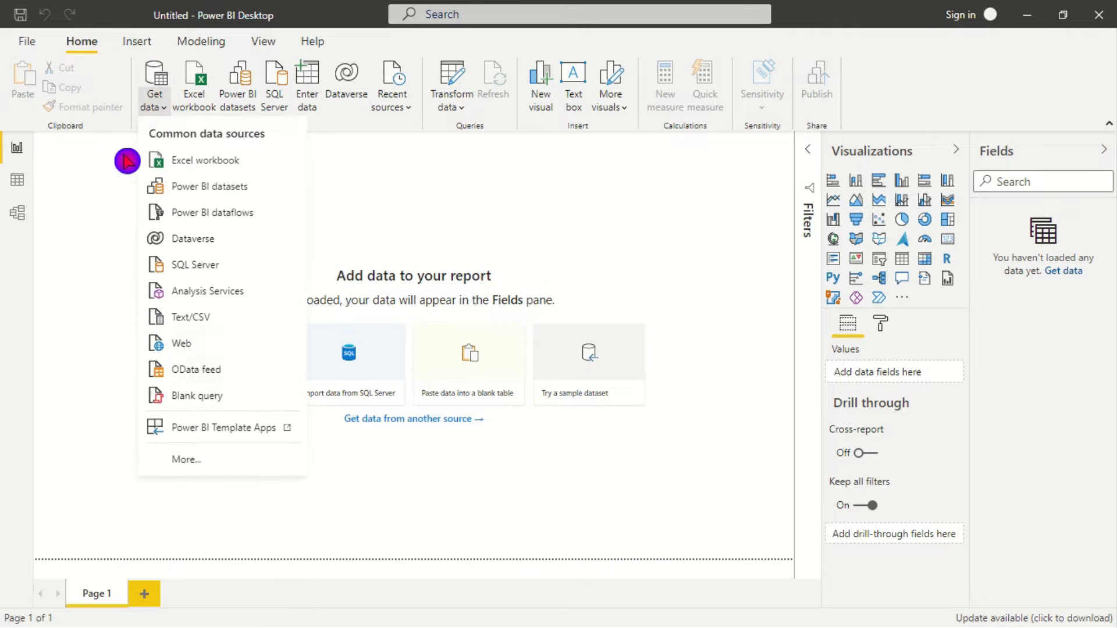
pyautogui.click(223, 166)
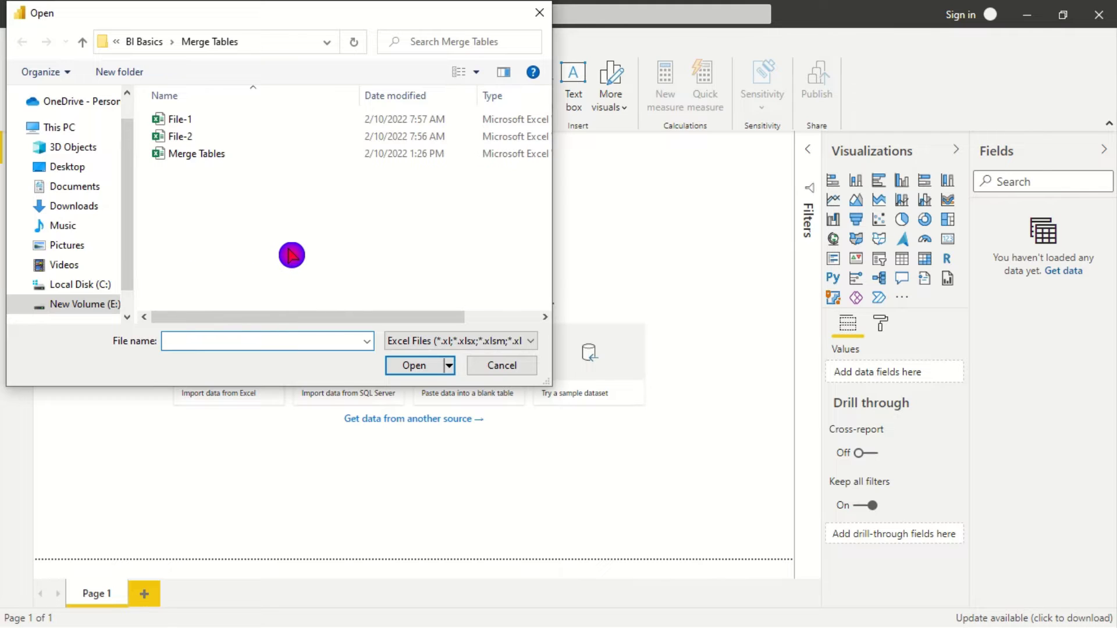
pyautogui.click(200, 156)
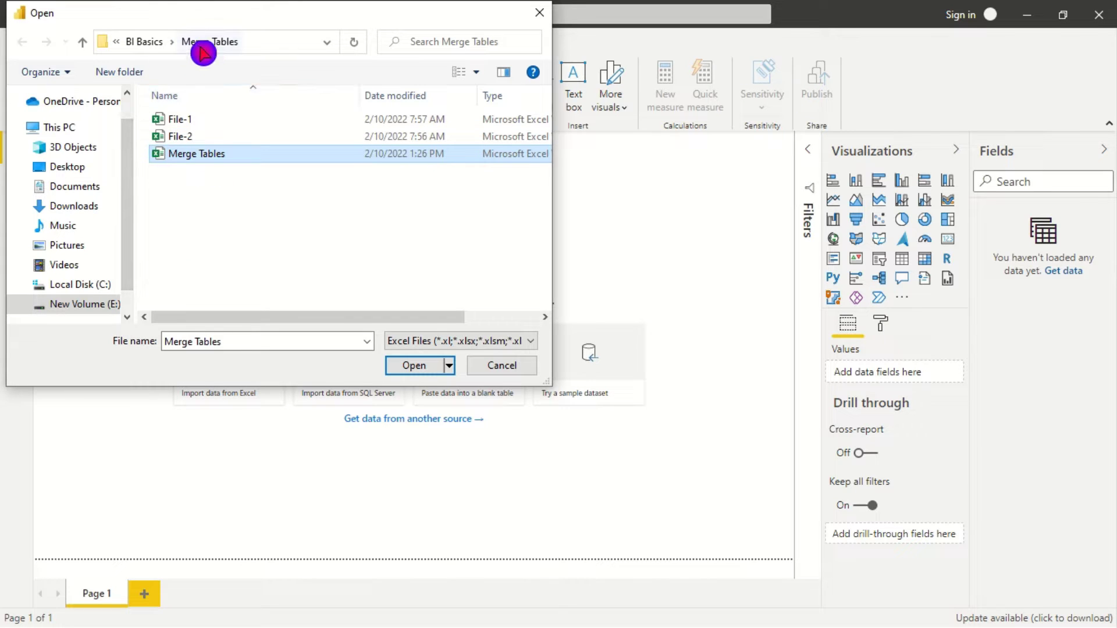
pyautogui.click(156, 43)
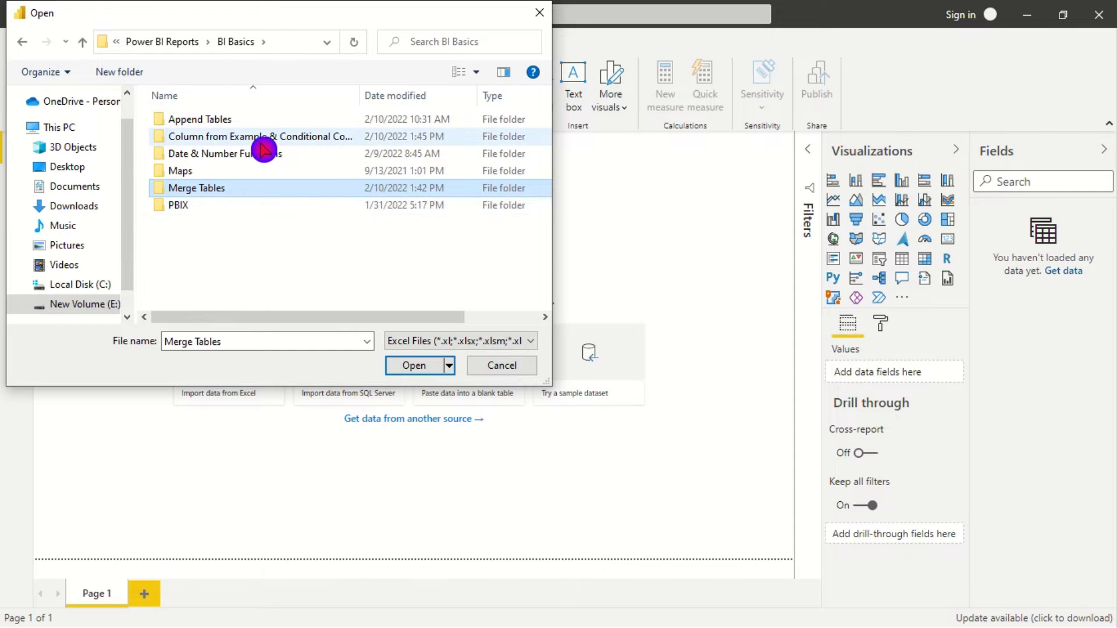
pyautogui.doubleClick(281, 145)
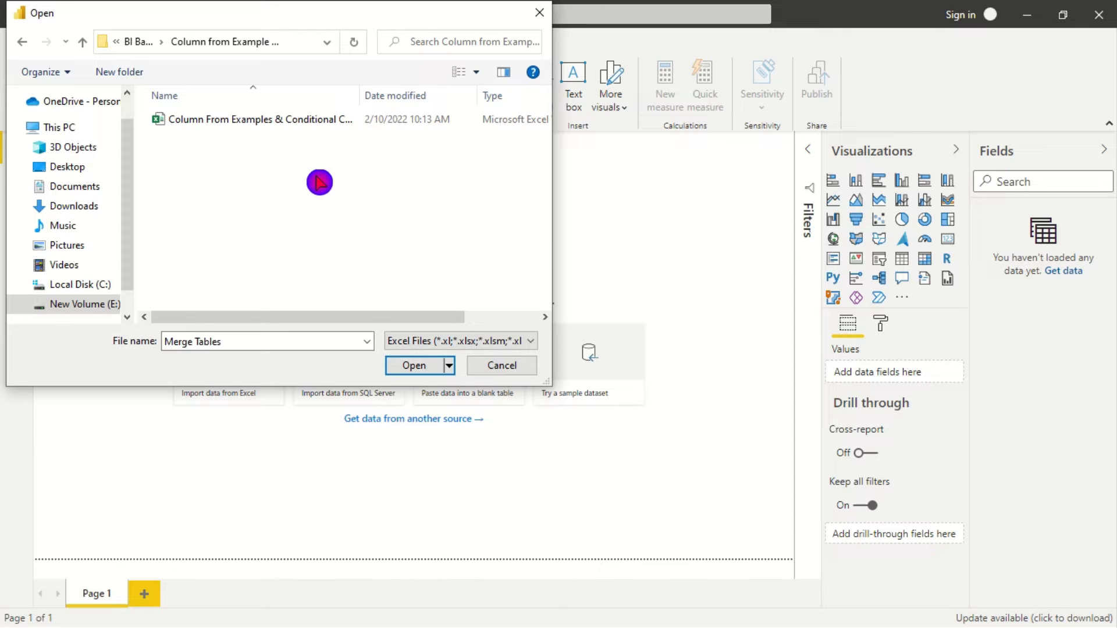
pyautogui.click(245, 121)
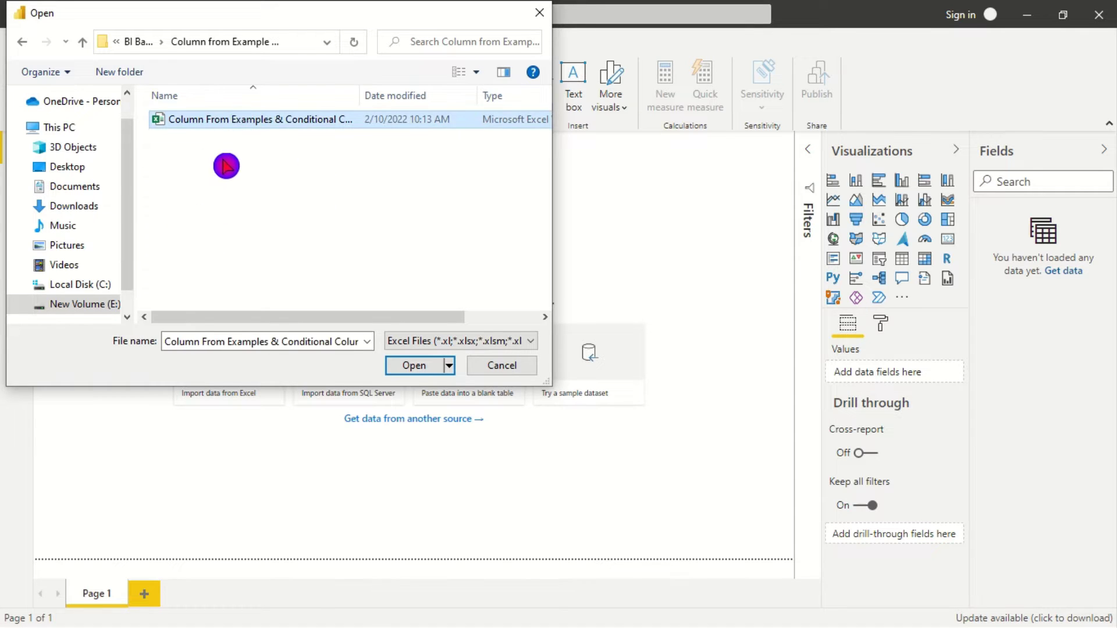
pyautogui.click(412, 367)
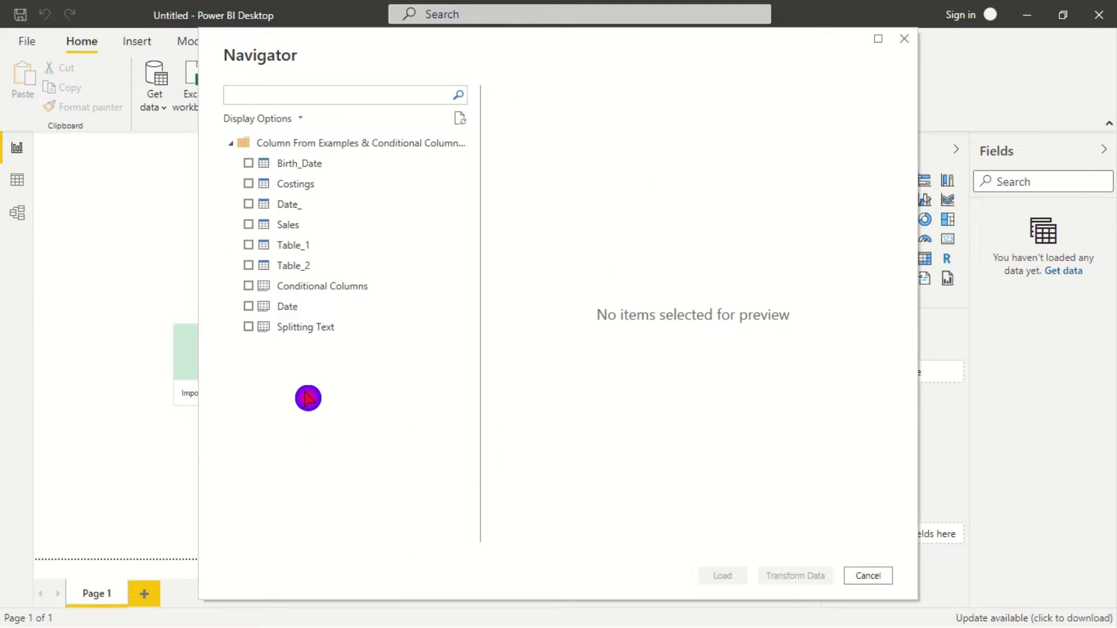
pyautogui.click(249, 245)
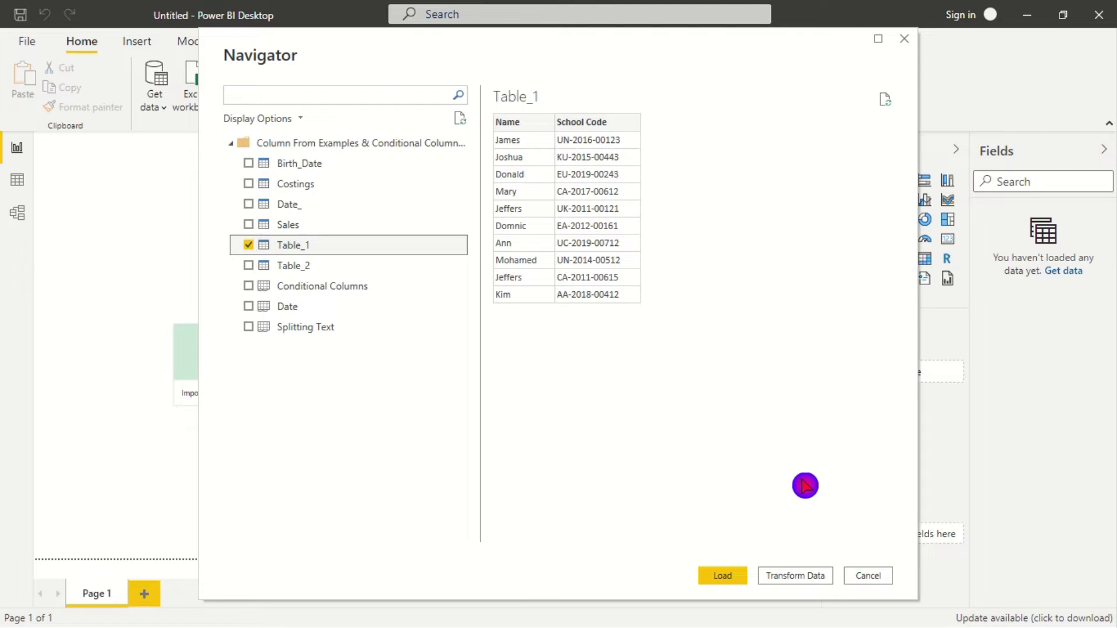
pyautogui.click(797, 578)
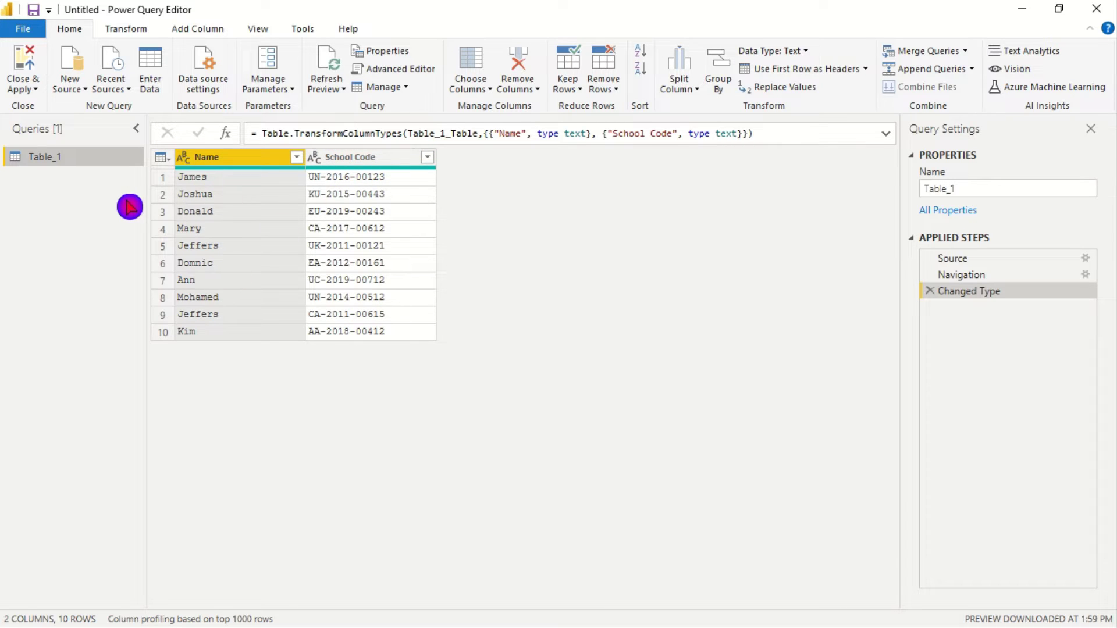
# Step: Add a column from examples based only on the School Code column, using UN and KU as samples for the first two rows
pyautogui.click(198, 32)
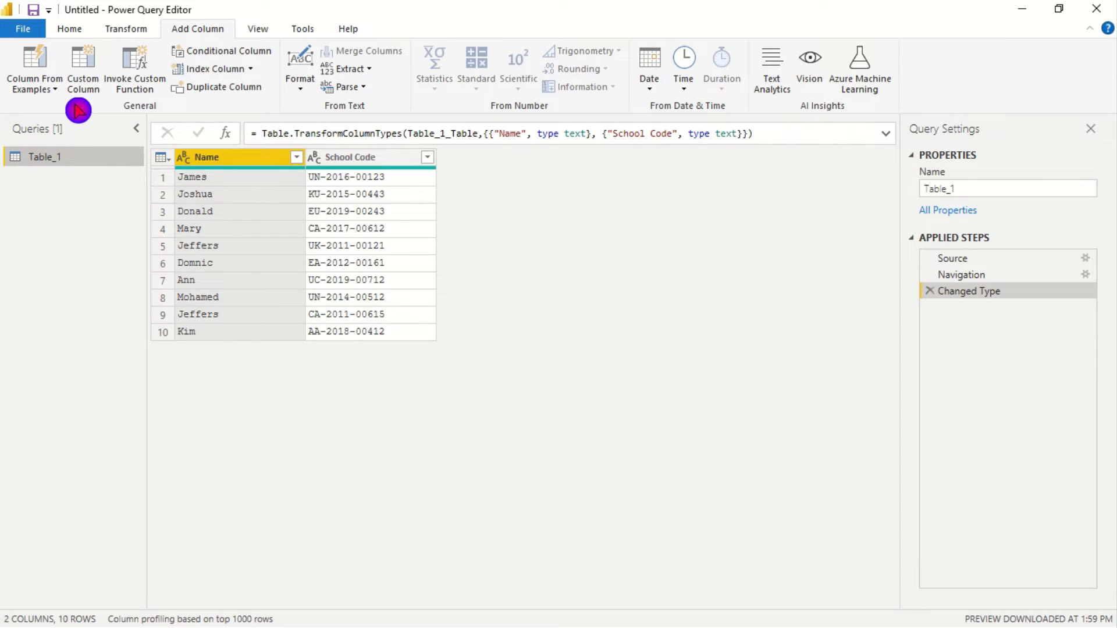
pyautogui.click(46, 88)
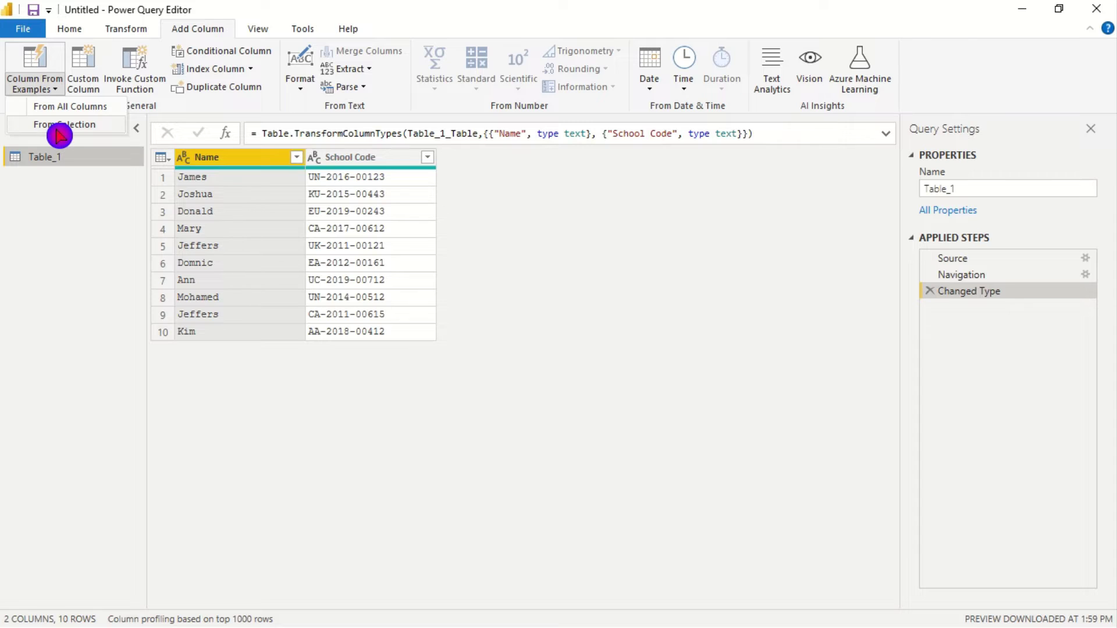
pyautogui.click(551, 264)
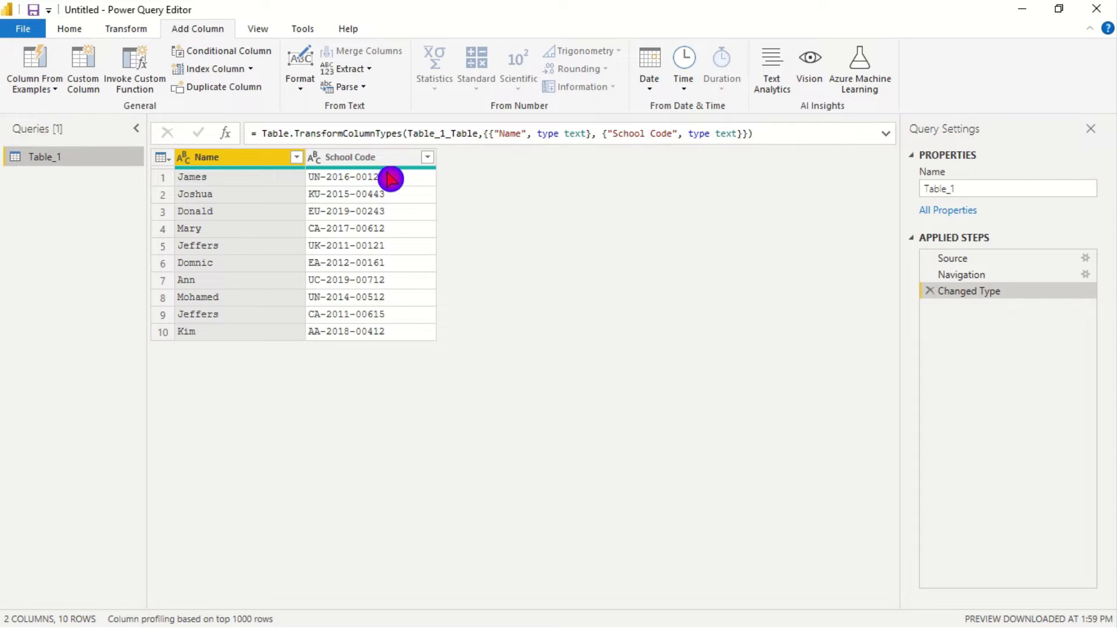
pyautogui.click(373, 163)
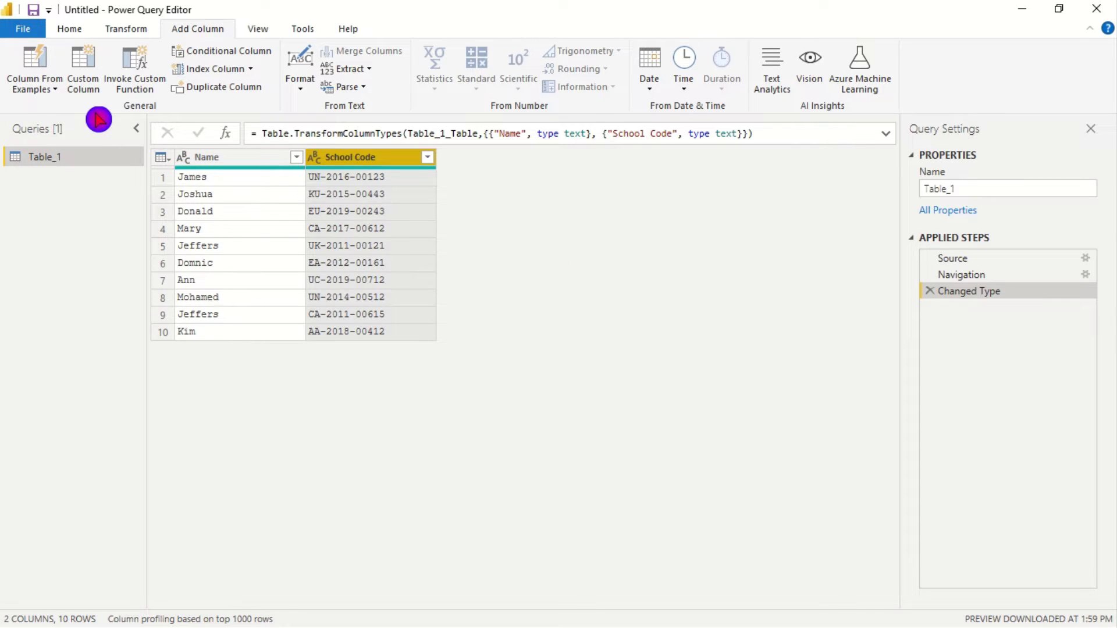
pyautogui.click(43, 95)
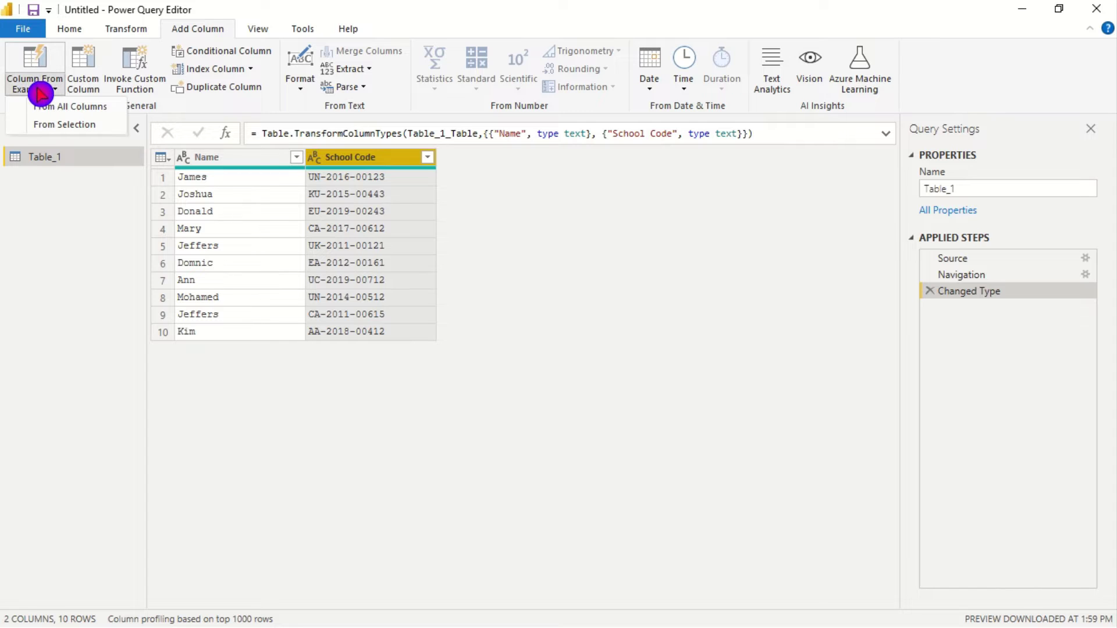
pyautogui.click(77, 126)
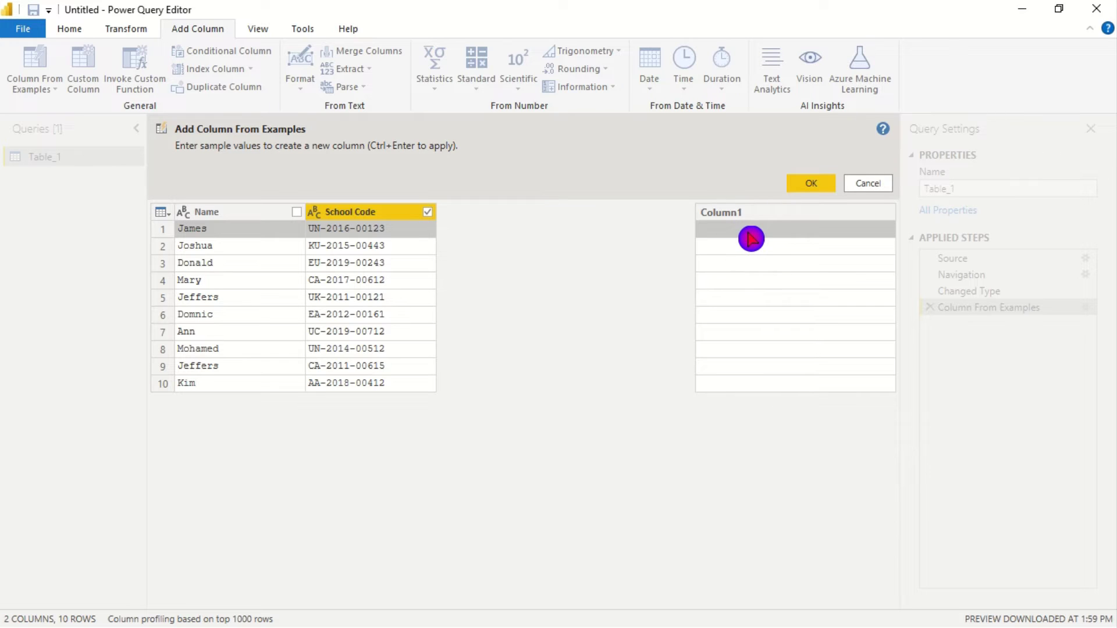
pyautogui.write('un')
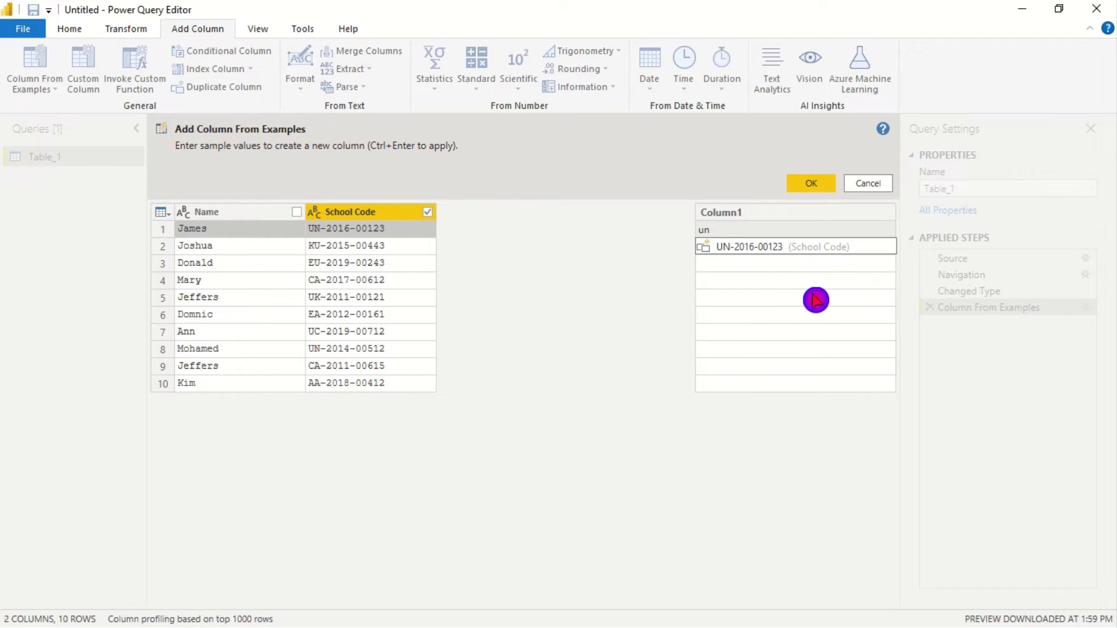
pyautogui.click(750, 253)
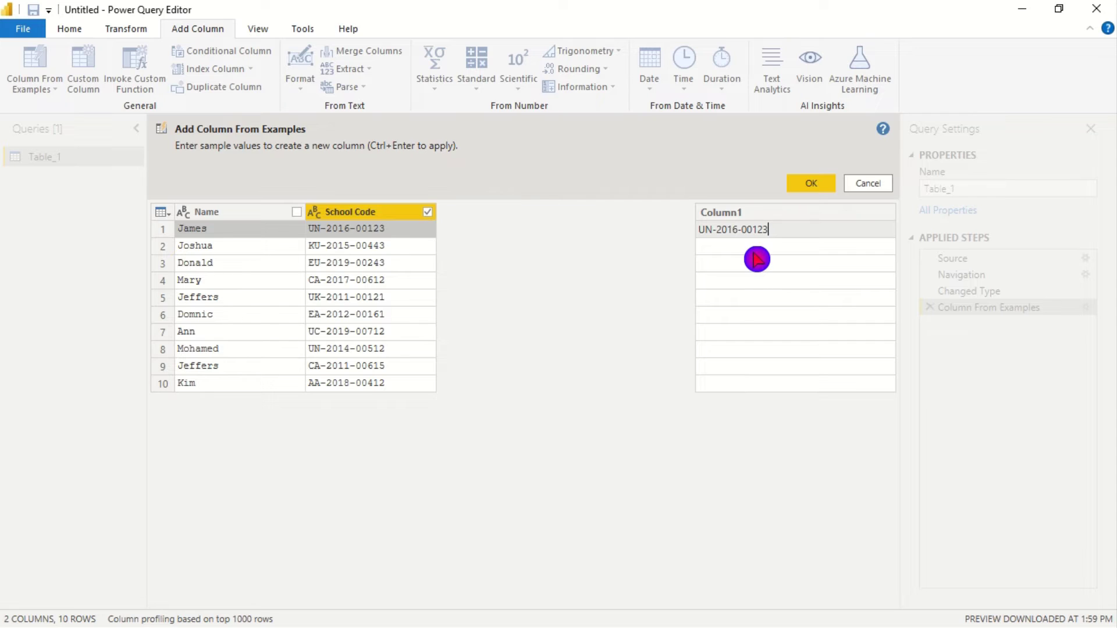
pyautogui.press('BackSpace')
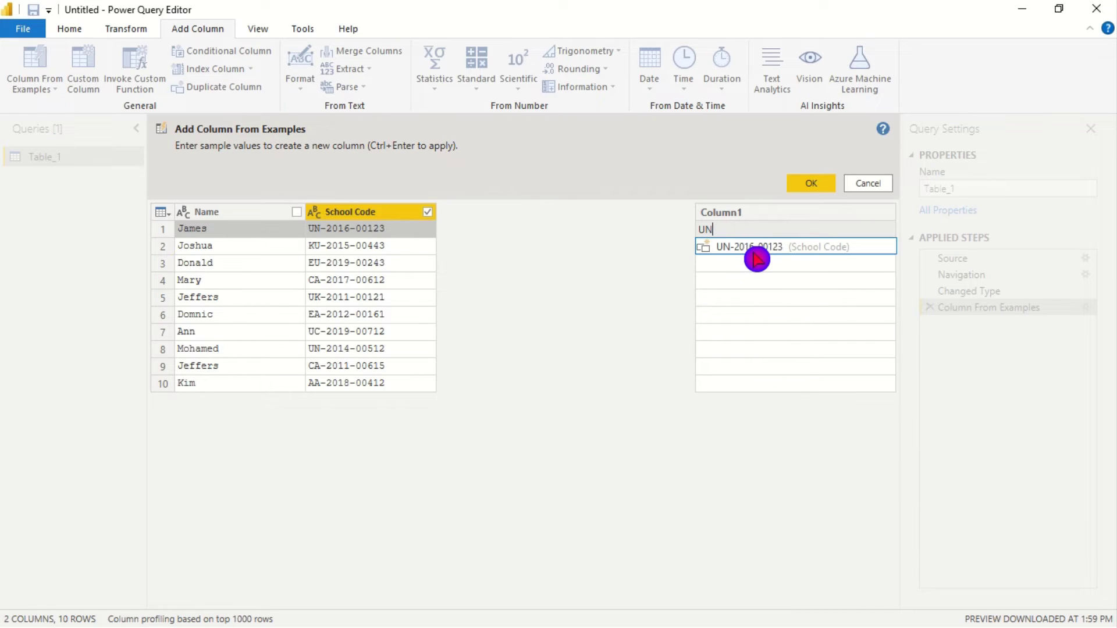
pyautogui.press('Return')
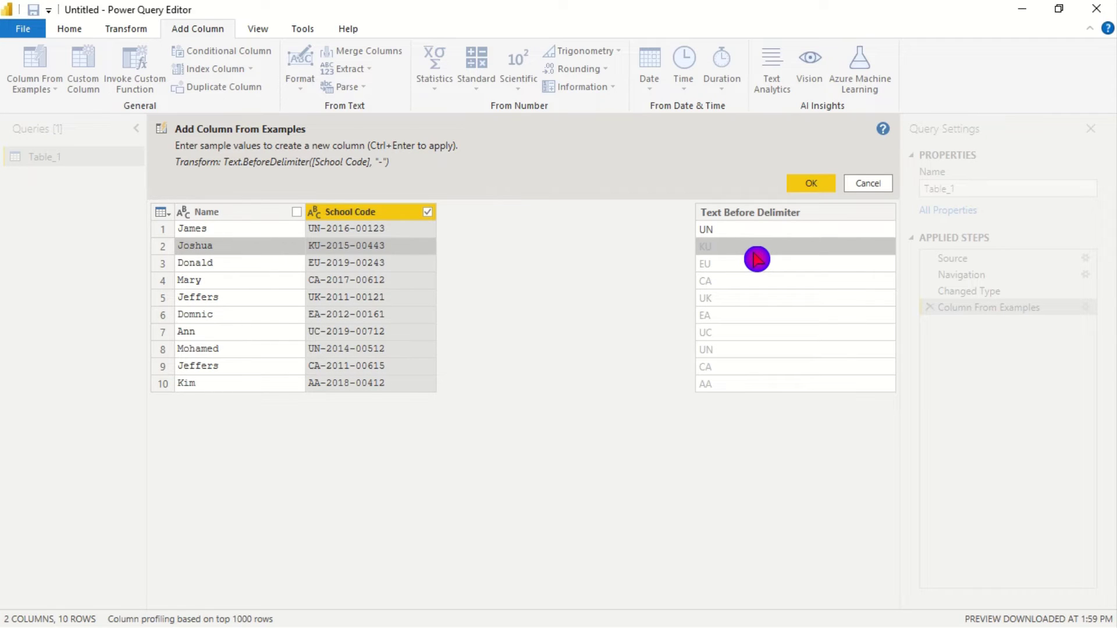
pyautogui.write('k')
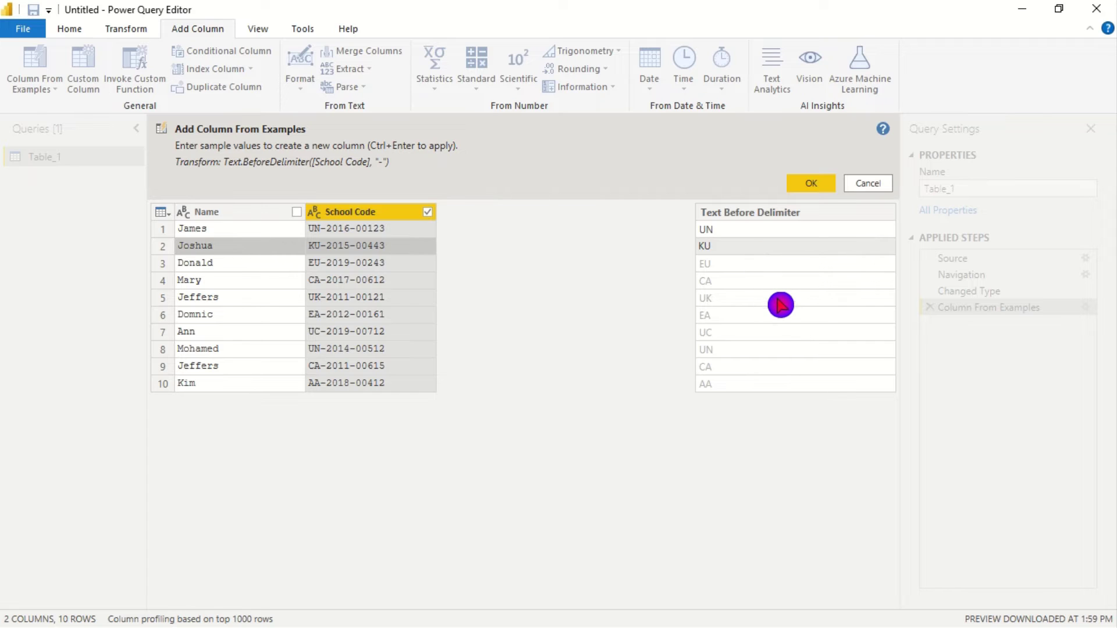
pyautogui.click(820, 185)
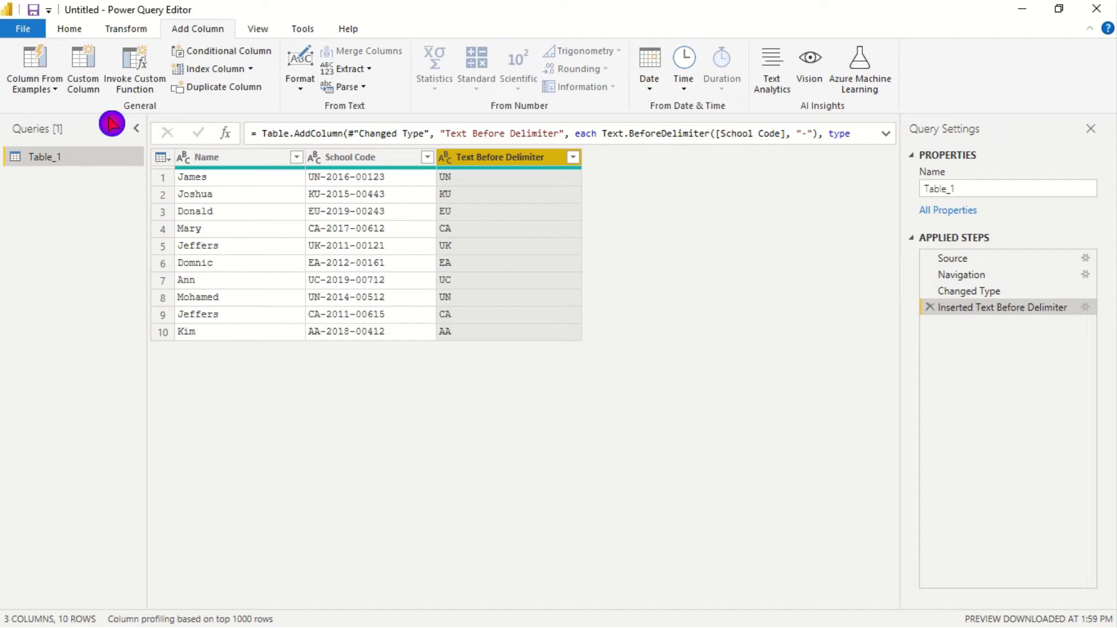
# Step: Add another column from examples based only on School Code, with 2016 as the first row's sample to extract the year
pyautogui.click(45, 92)
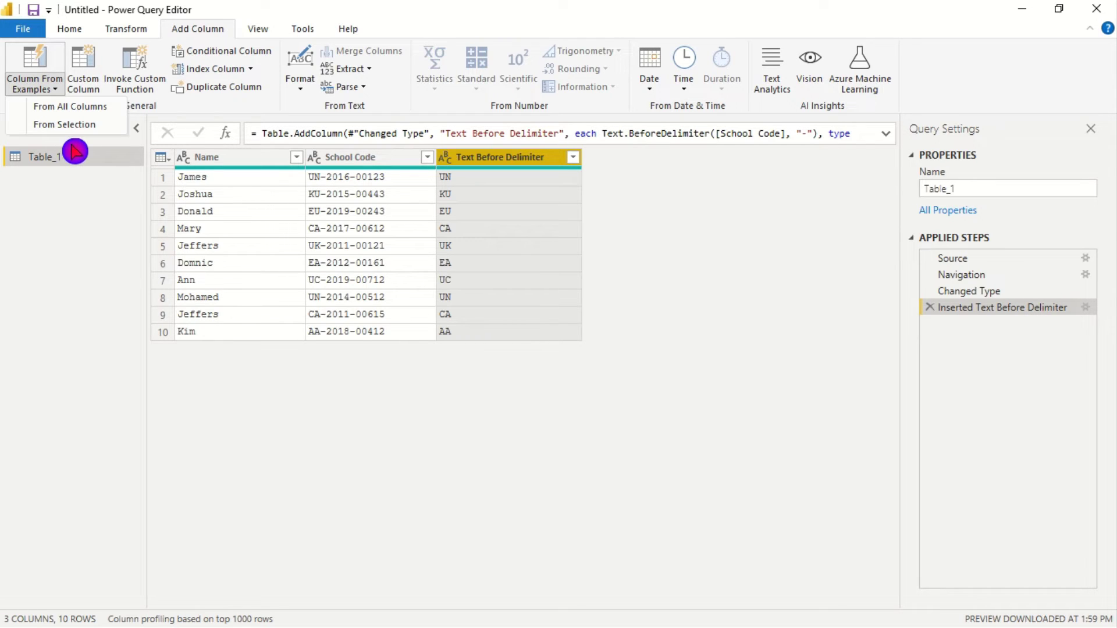
pyautogui.click(344, 165)
pyautogui.click(358, 167)
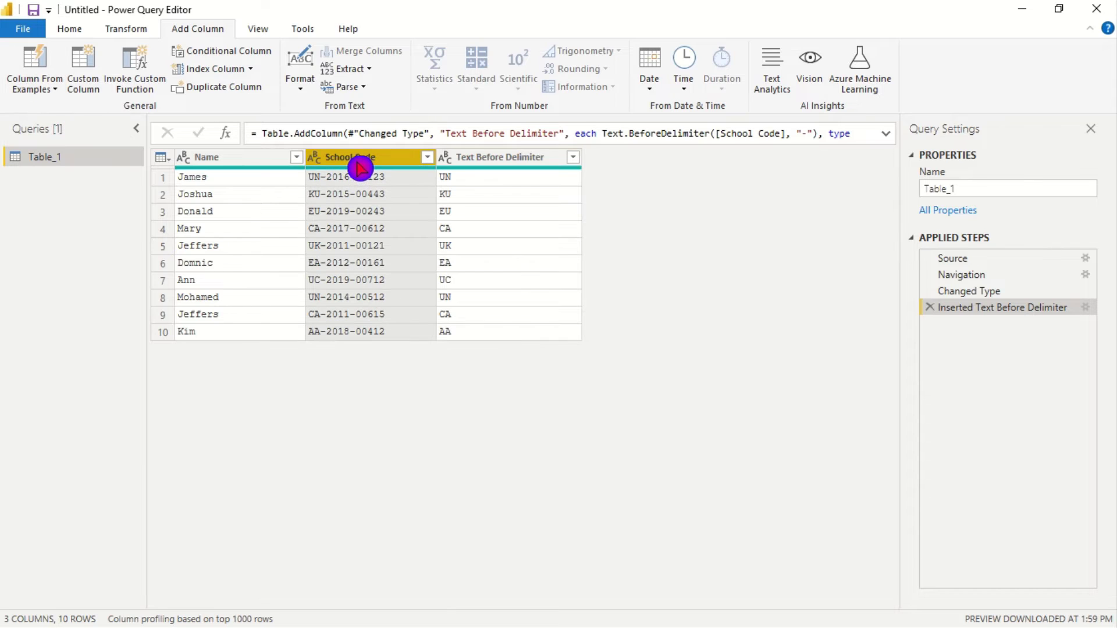
pyautogui.click(34, 88)
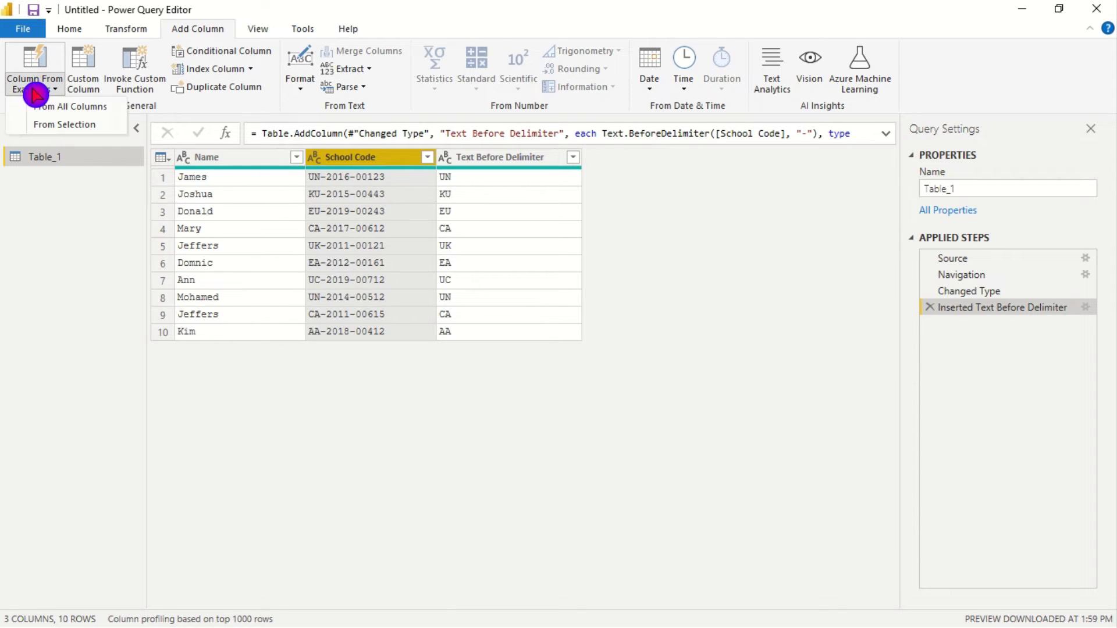
pyautogui.click(59, 128)
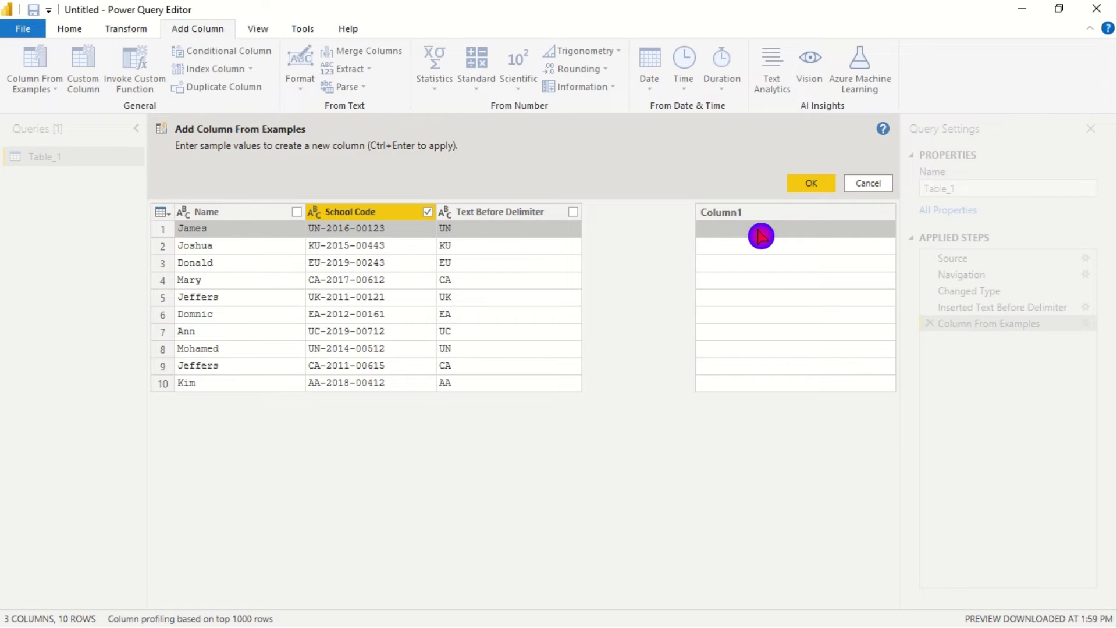
pyautogui.write('20')
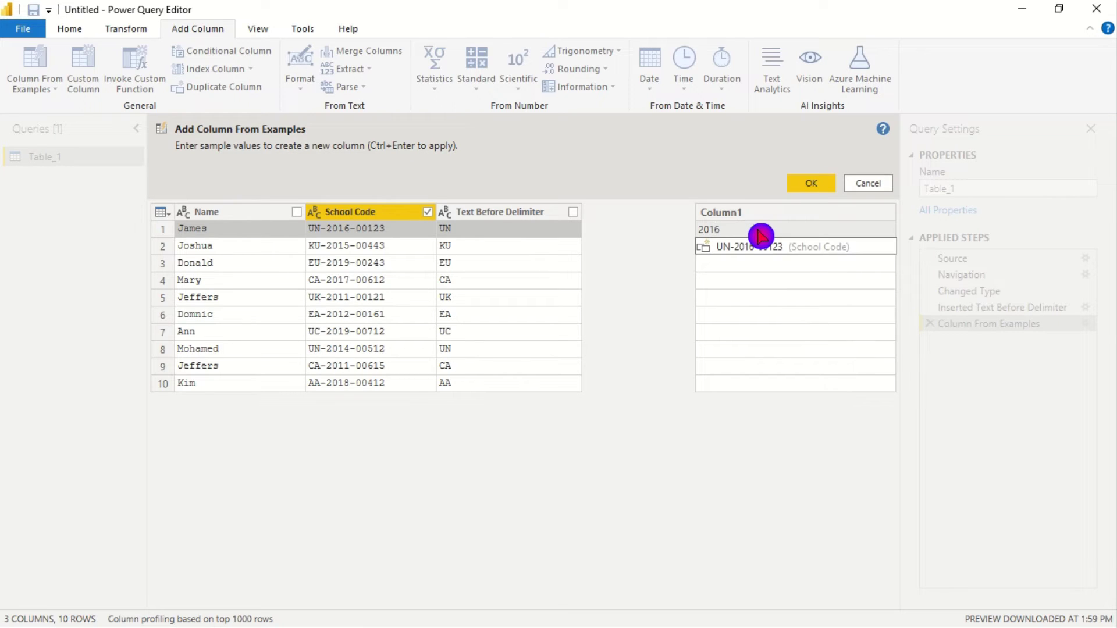
pyautogui.write('16')
pyautogui.press('Return')
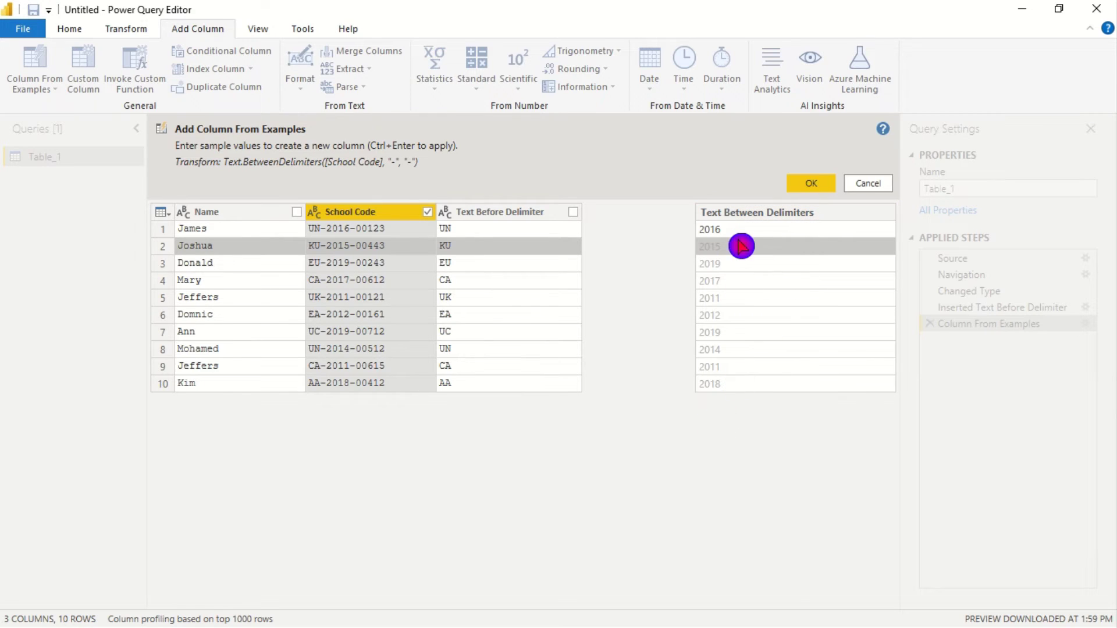
pyautogui.click(818, 184)
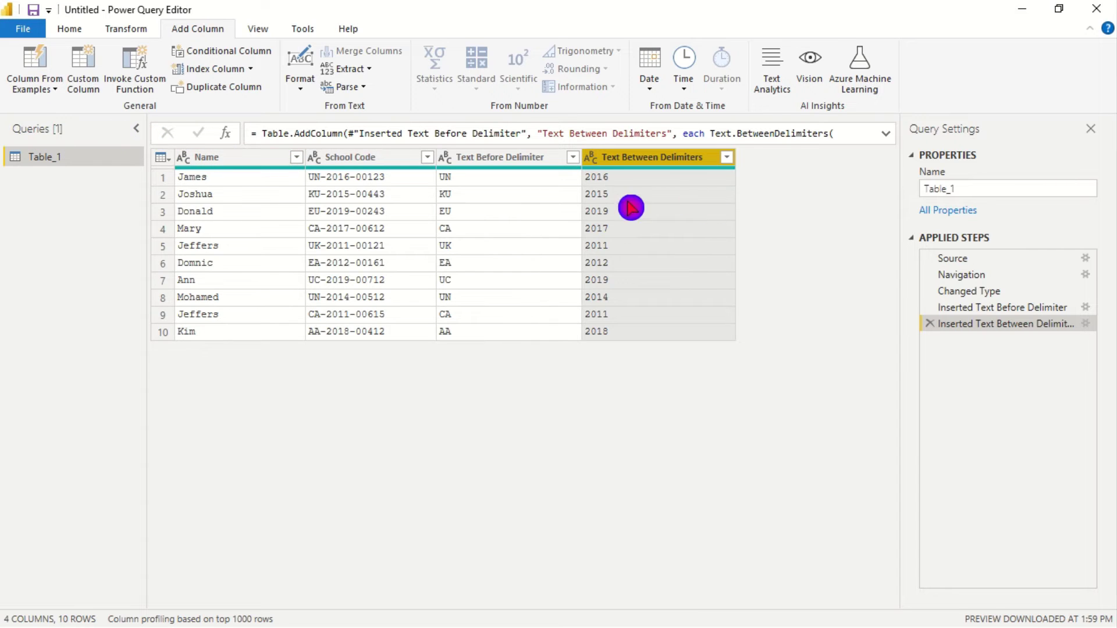
# Step: Add a third column from examples based only on School Code, with 123 as the first row's sample to extract the ending number
pyautogui.click(375, 163)
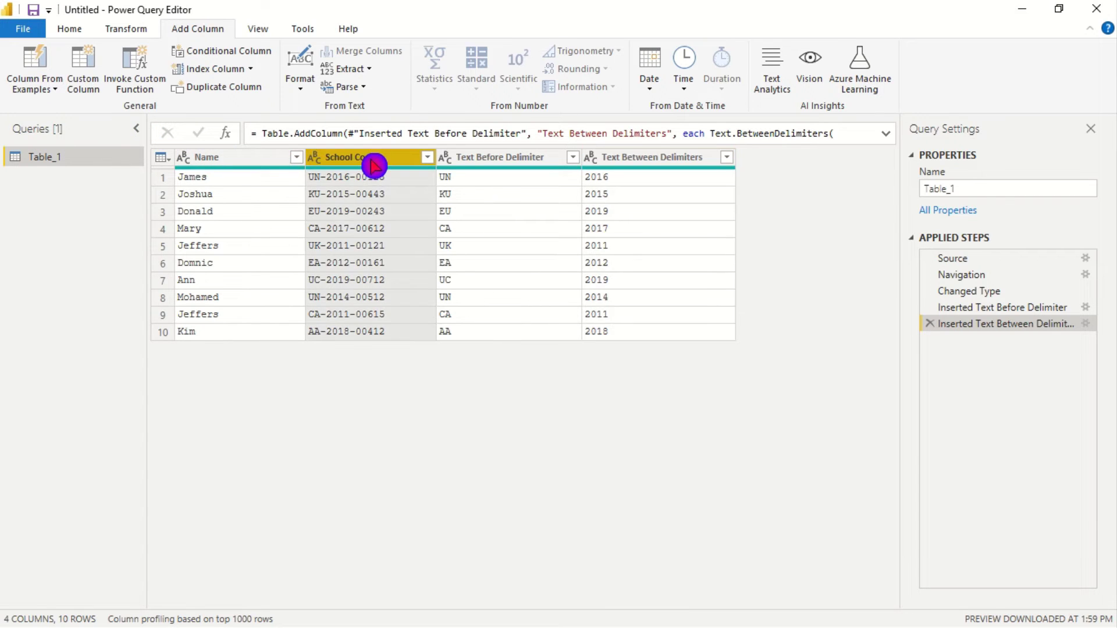
pyautogui.click(32, 93)
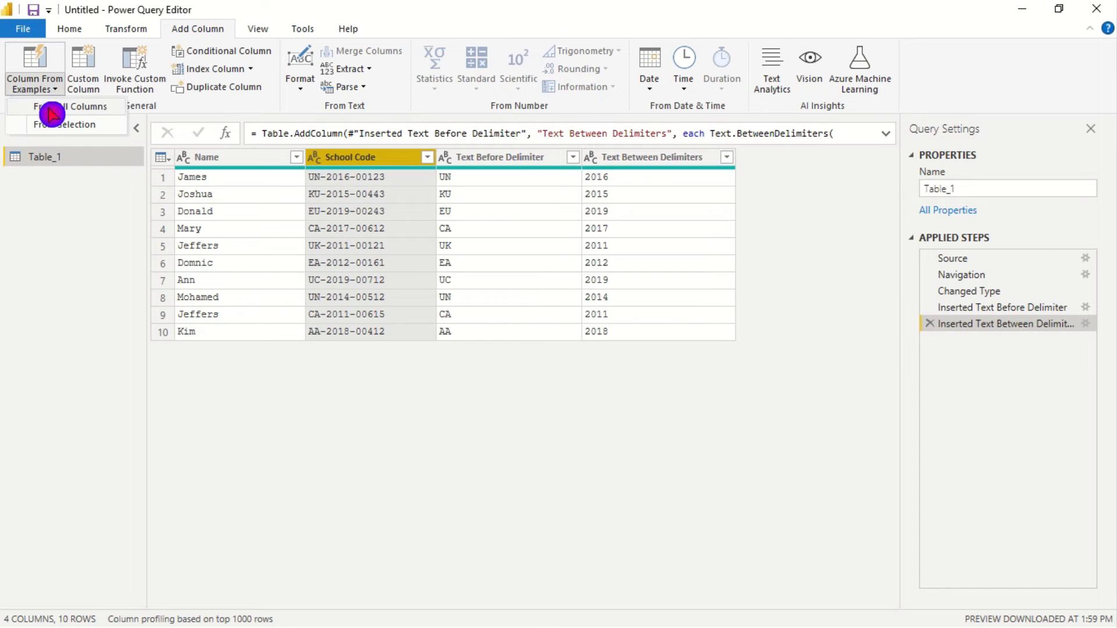
pyautogui.click(78, 127)
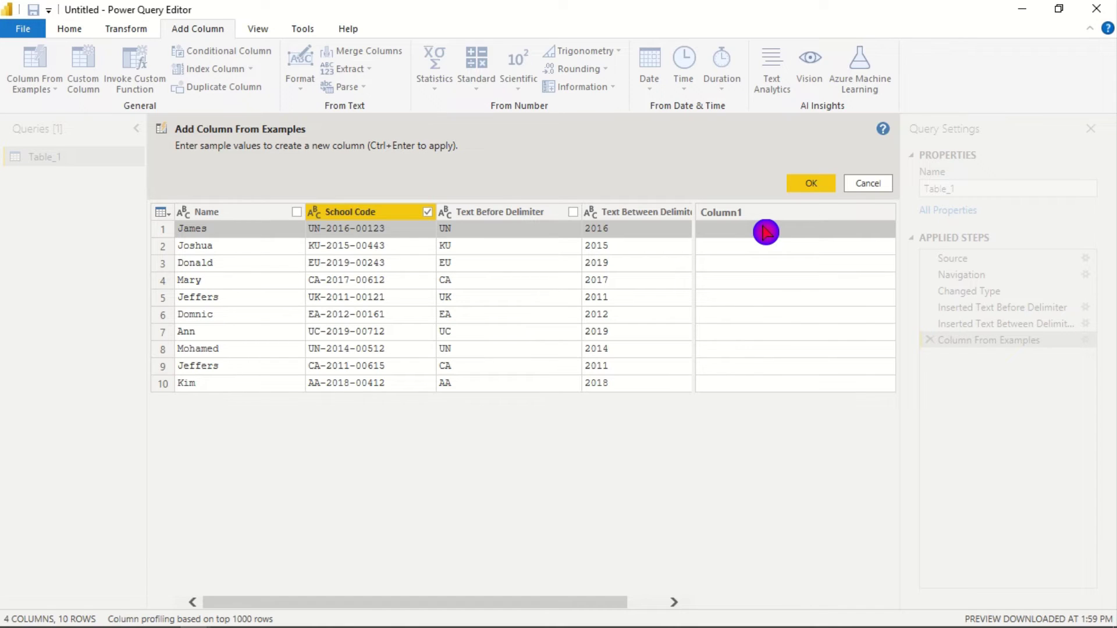
pyautogui.write('2')
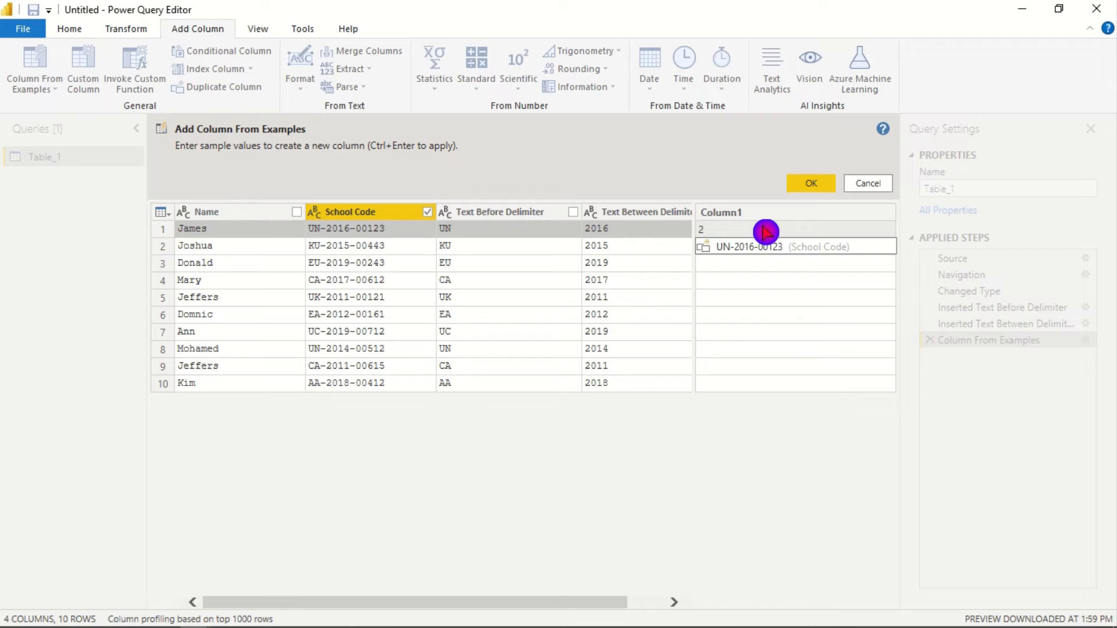
pyautogui.press('BackSpace')
pyautogui.write('123')
pyautogui.press('Return')
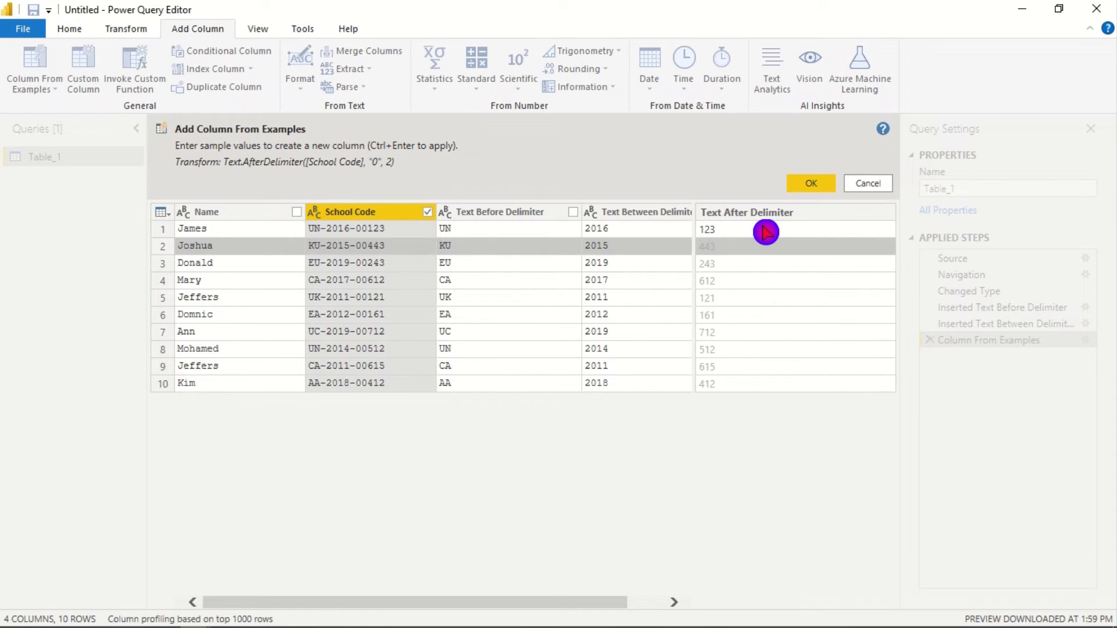
pyautogui.click(815, 184)
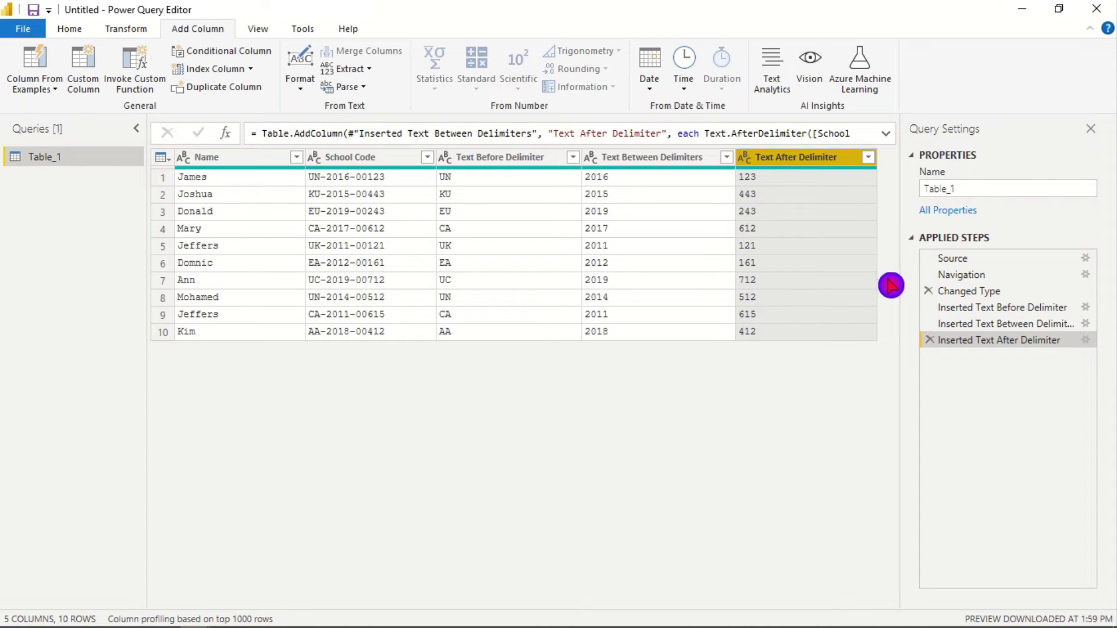
# Step: Review the delimiter settings of the Inserted Text After Delimiter and Inserted Text Between Delimiters steps, including the latter's advanced options
pyautogui.click(1087, 343)
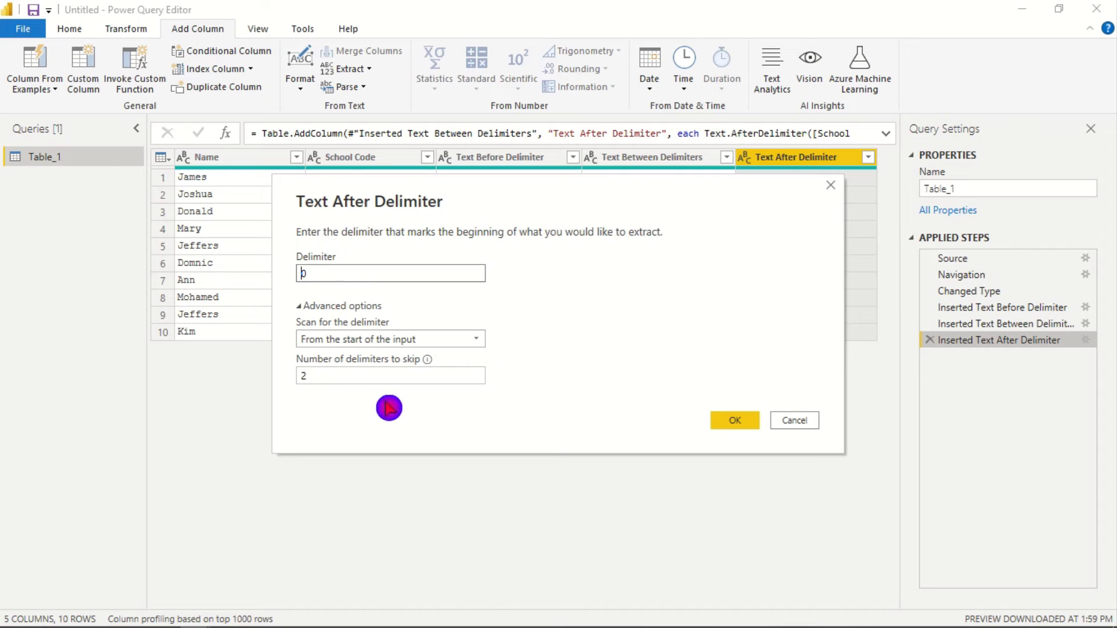
pyautogui.click(739, 424)
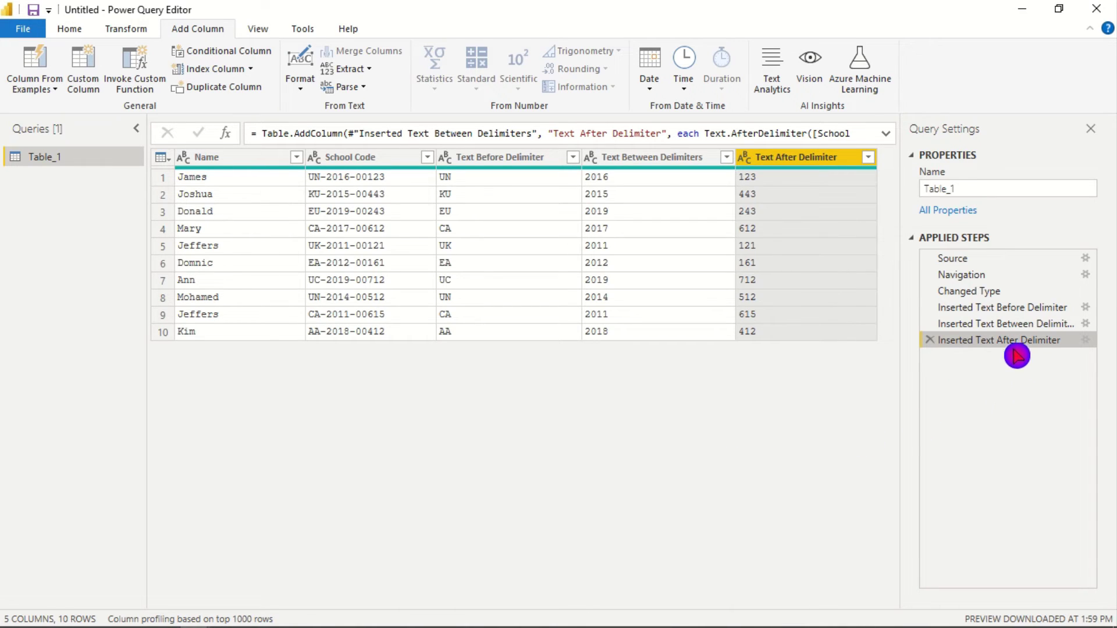
pyautogui.click(1000, 326)
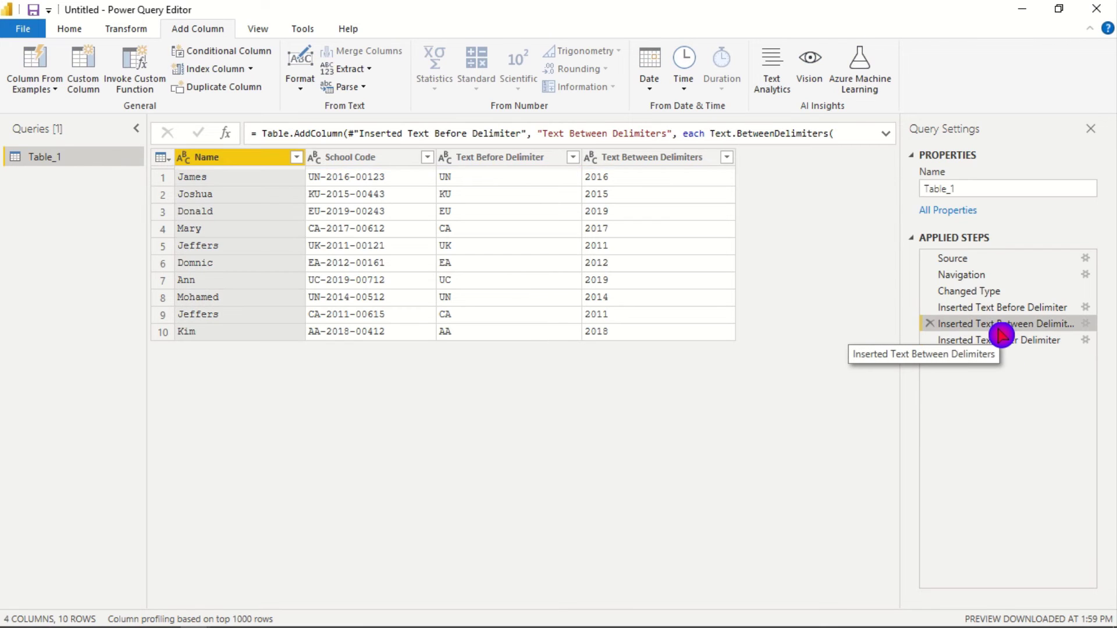
pyautogui.click(1085, 324)
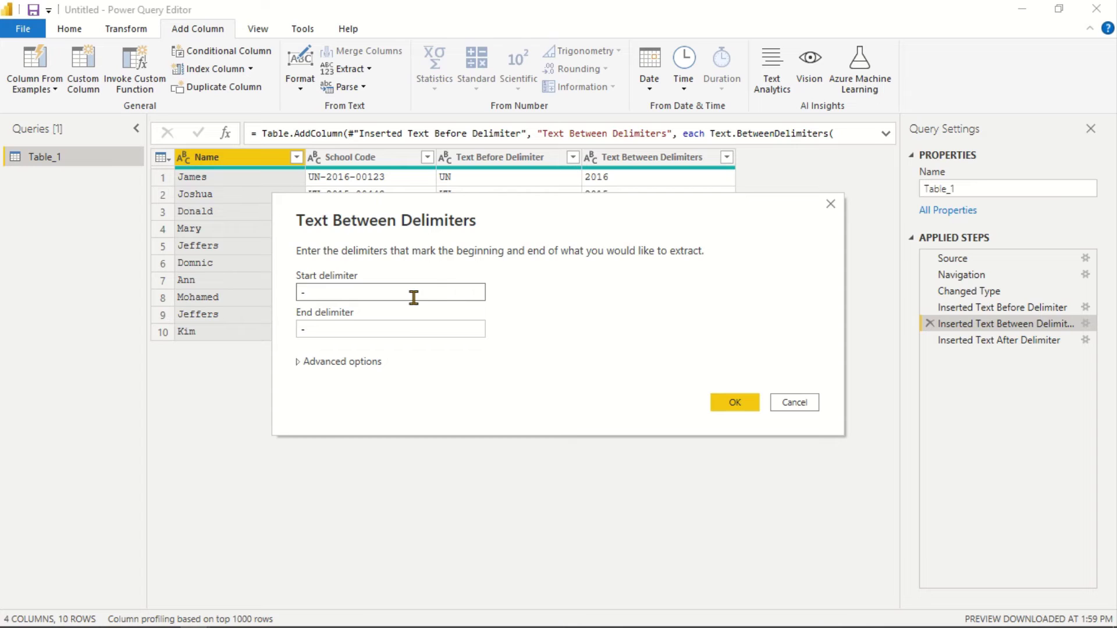
pyautogui.click(382, 279)
pyautogui.click(410, 327)
pyautogui.hotkey('shift', 'Tab')
pyautogui.click(301, 363)
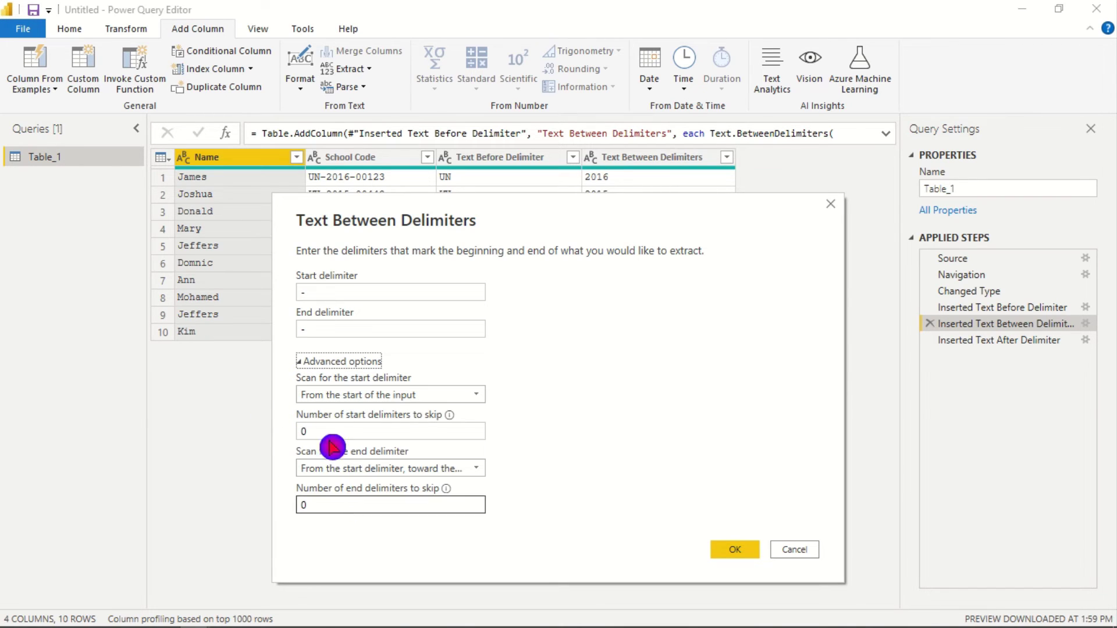
pyautogui.click(302, 363)
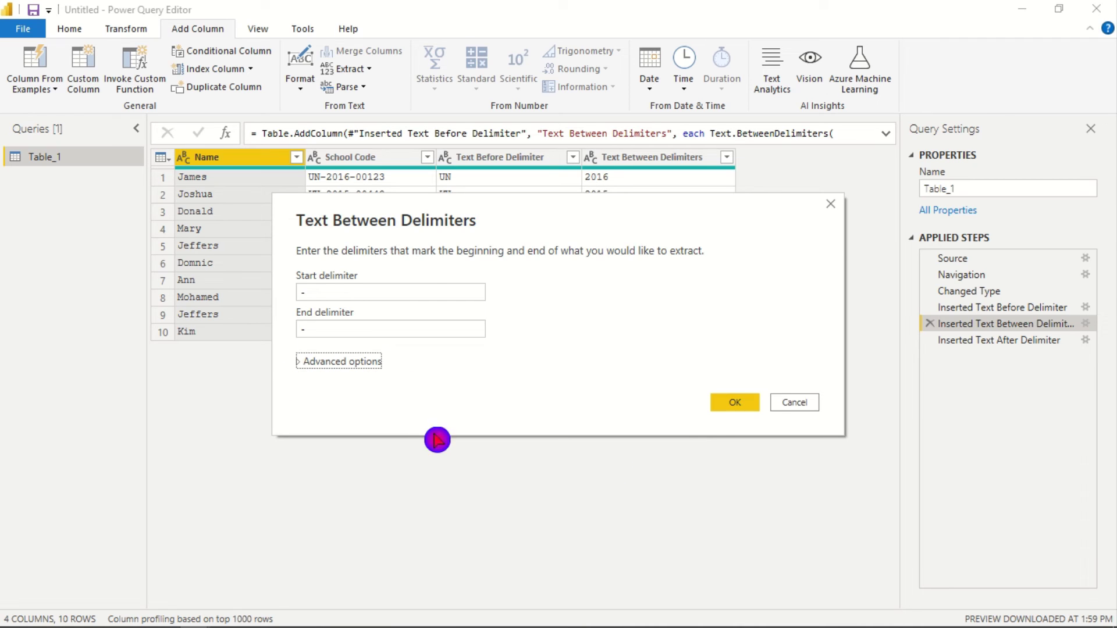
pyautogui.click(735, 406)
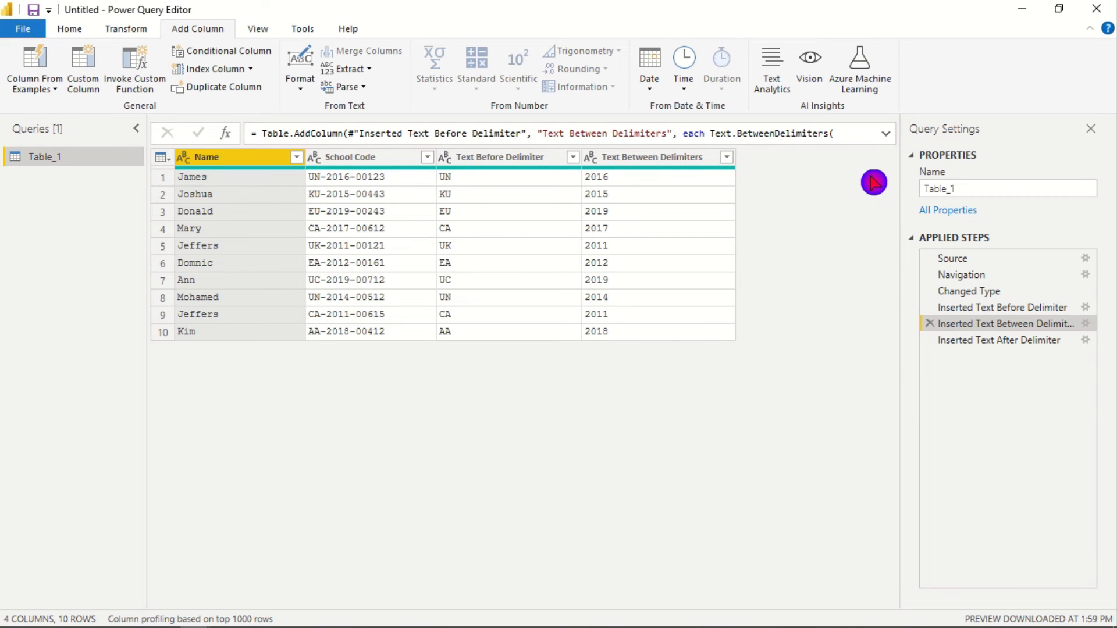
# Step: Expand the formula bar to read the full Text Between Delimiters formula, and collapse it again
pyautogui.click(890, 143)
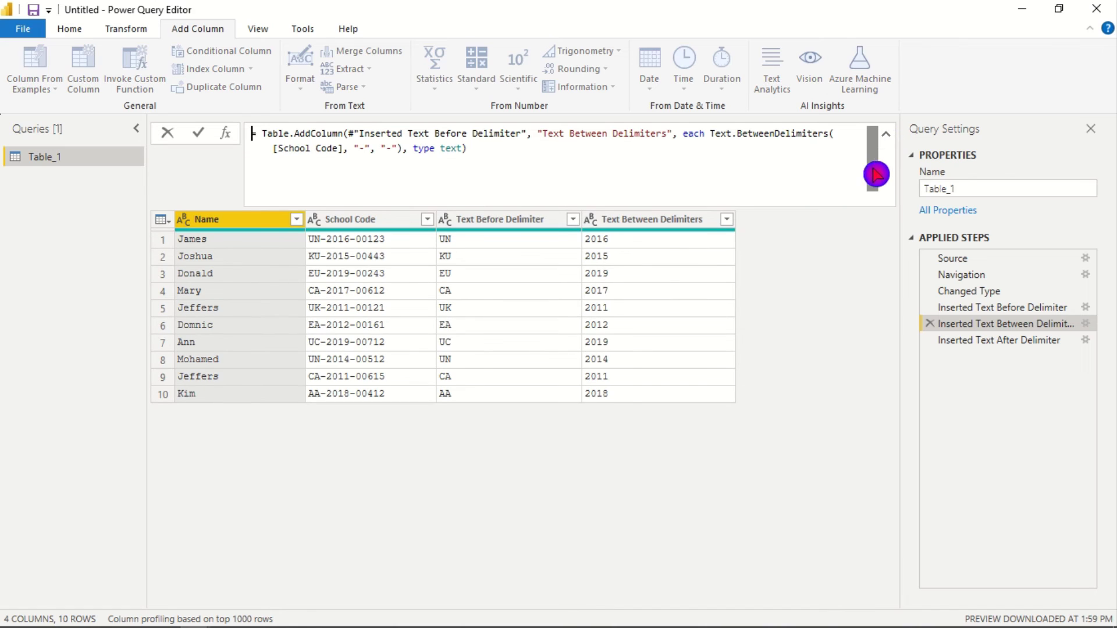
pyautogui.click(257, 166)
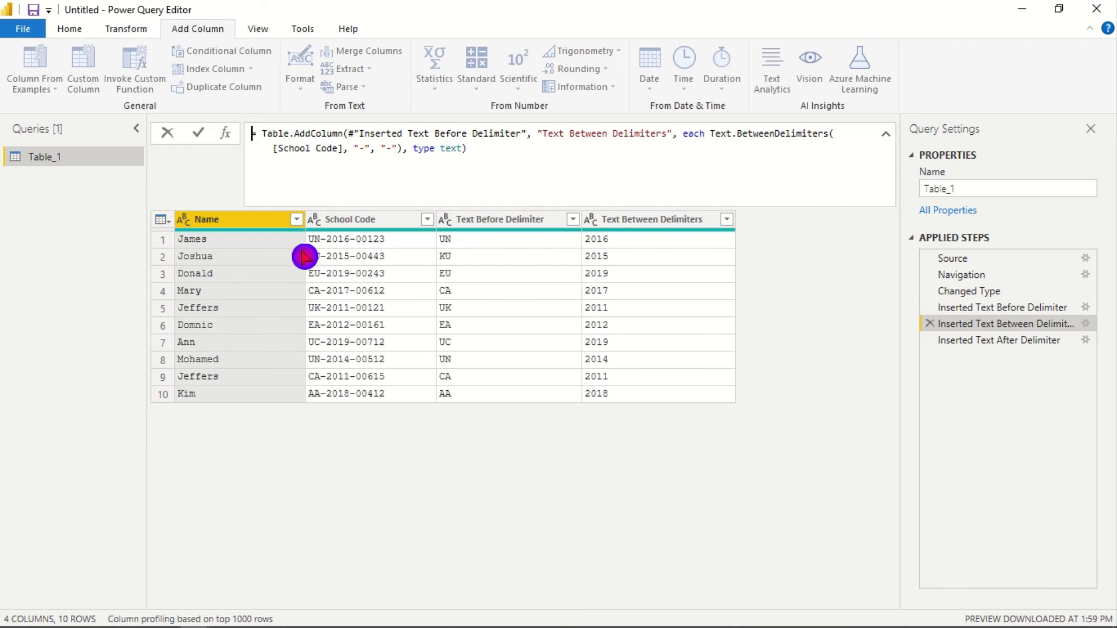
pyautogui.click(885, 135)
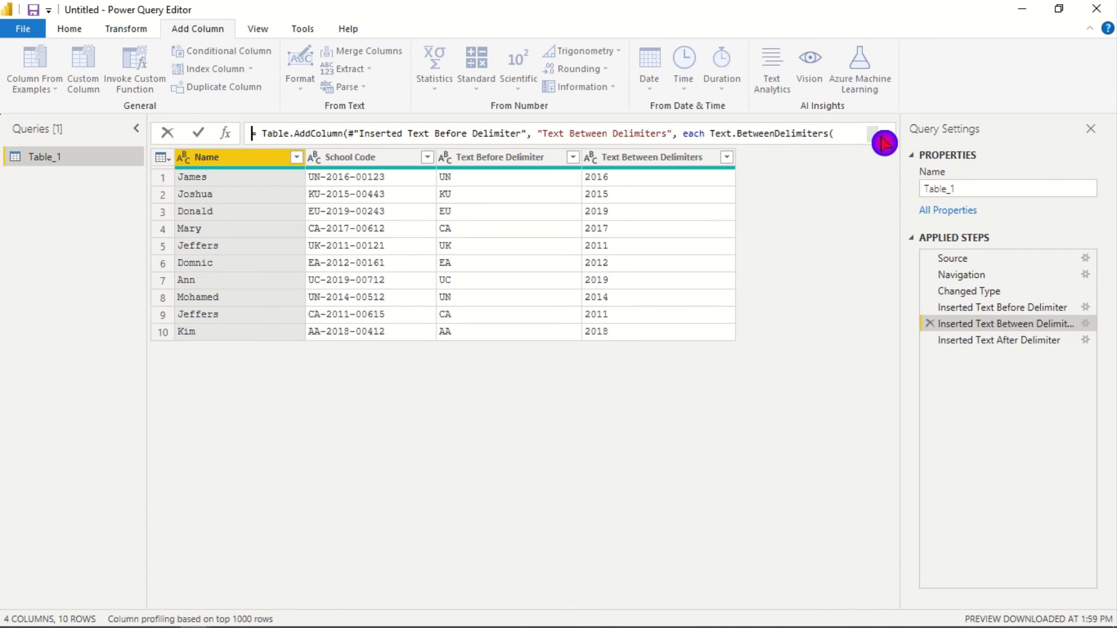